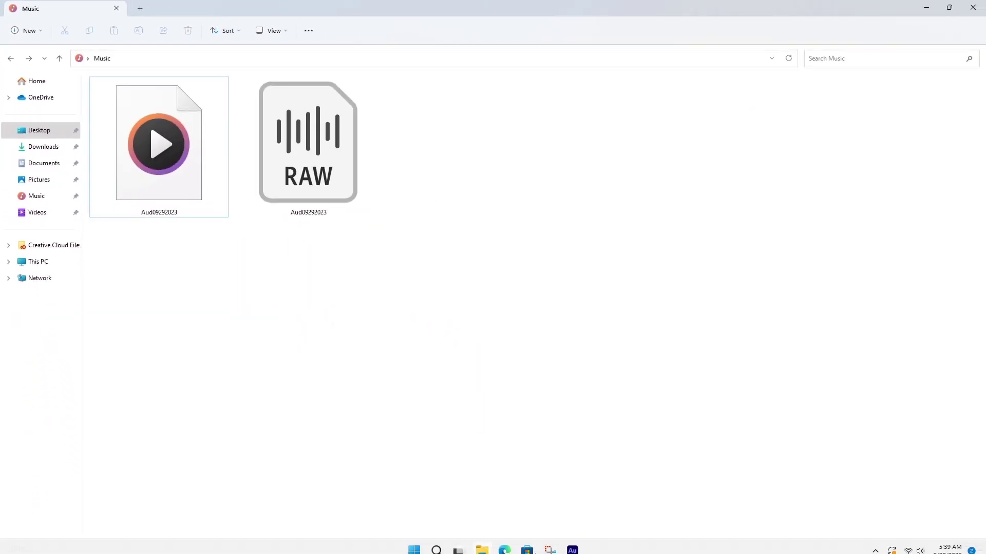
Bring the Adobe Audition window showing Aud09292023 to the front
left_click(572, 544)
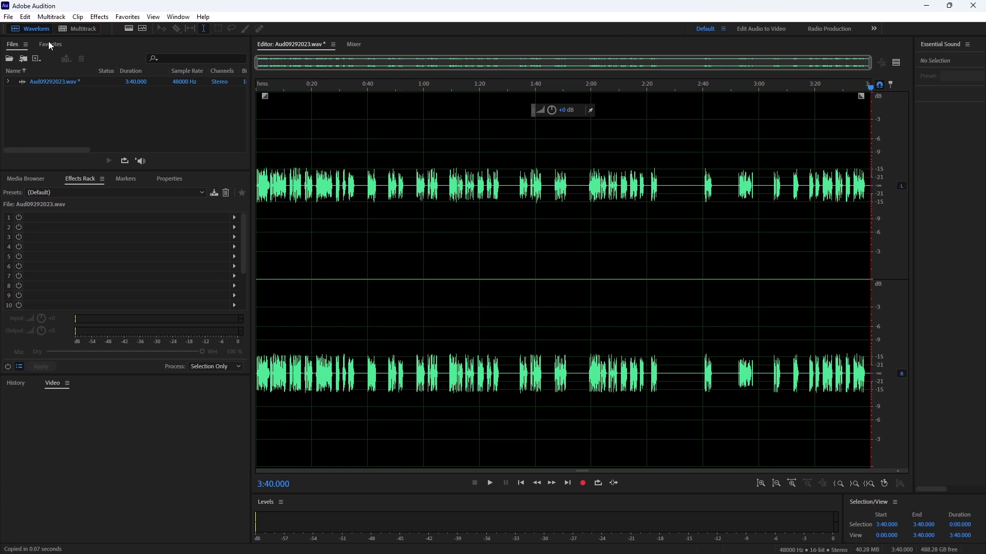
Export the recording as Aud09292023_01.wav, 16-bit Wave PCM, into the Music folder
left_click(7, 17)
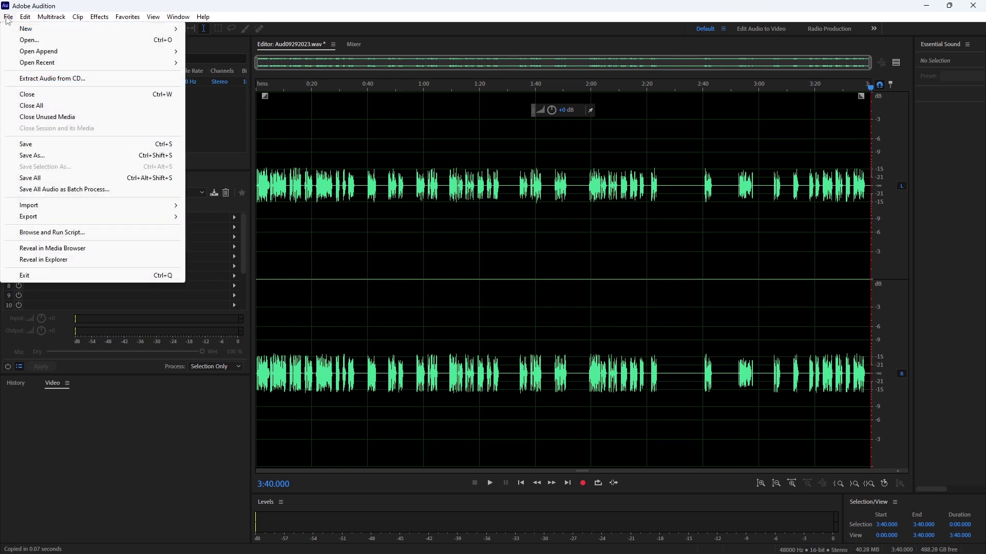
mouse_move(28, 216)
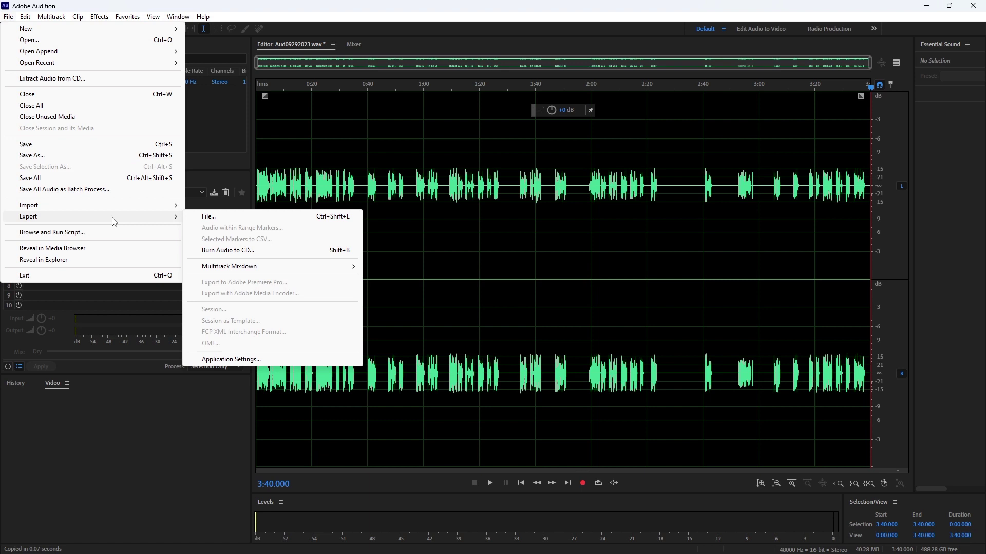
left_click(206, 218)
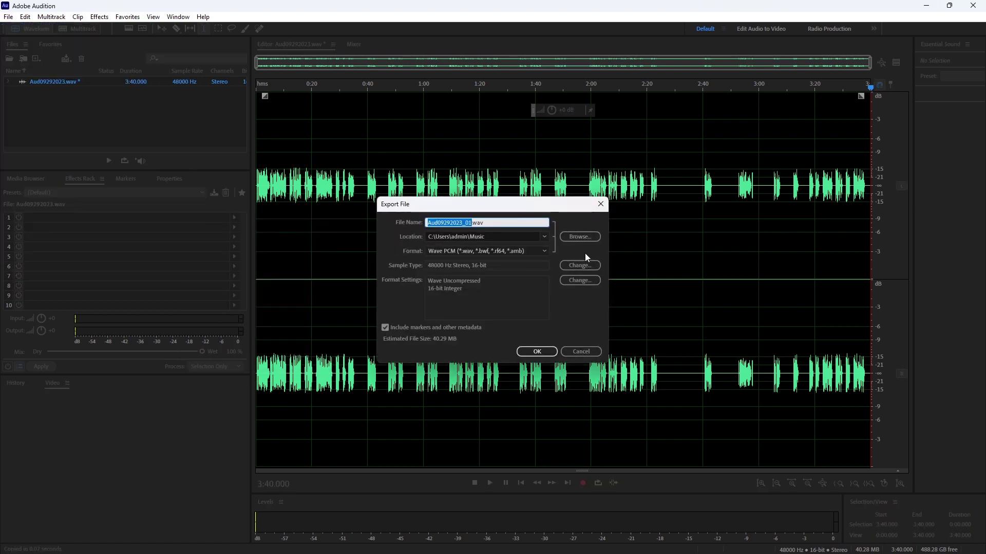
left_click(538, 352)
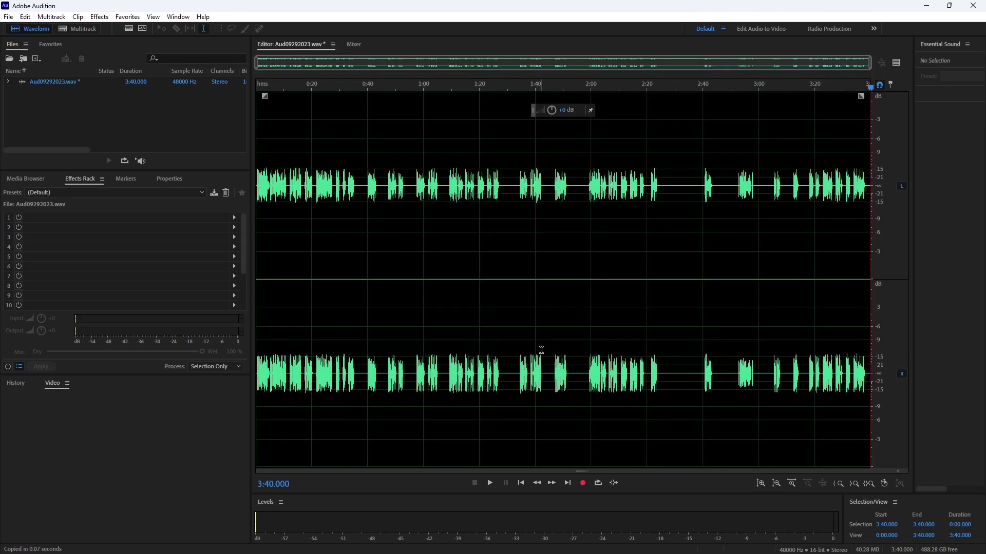
Delete Aud09292023_01.wav and both peak files from the Music folder
left_click(926, 6)
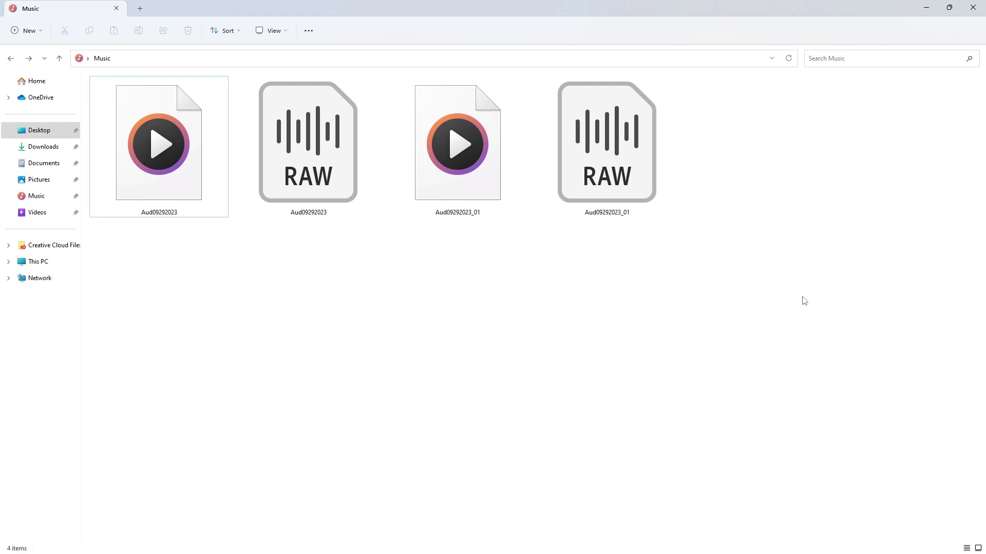
left_click_drag(801, 295, 314, 94)
key("Delete")
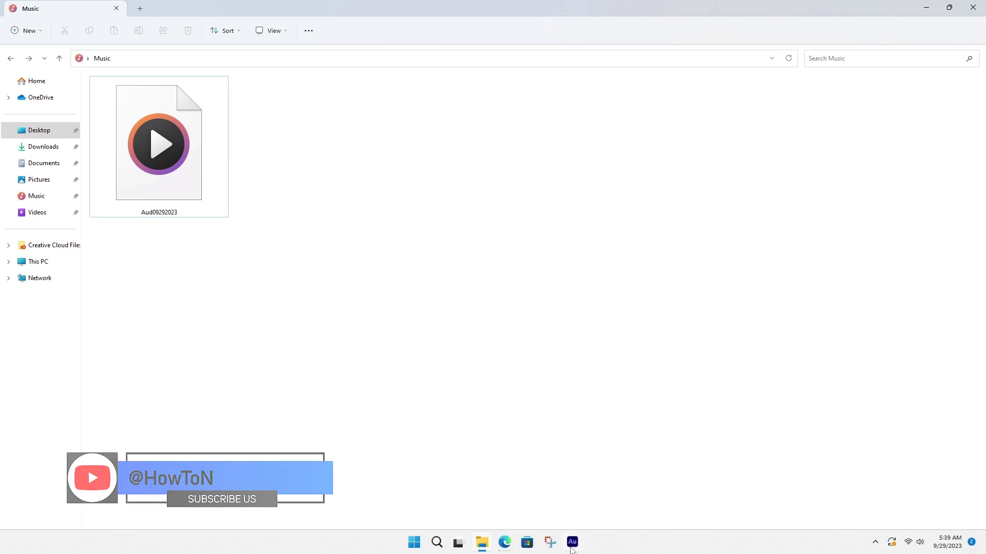
Uncheck Save Peak Files in Media & Disk Cache preferences and confirm
left_click(572, 544)
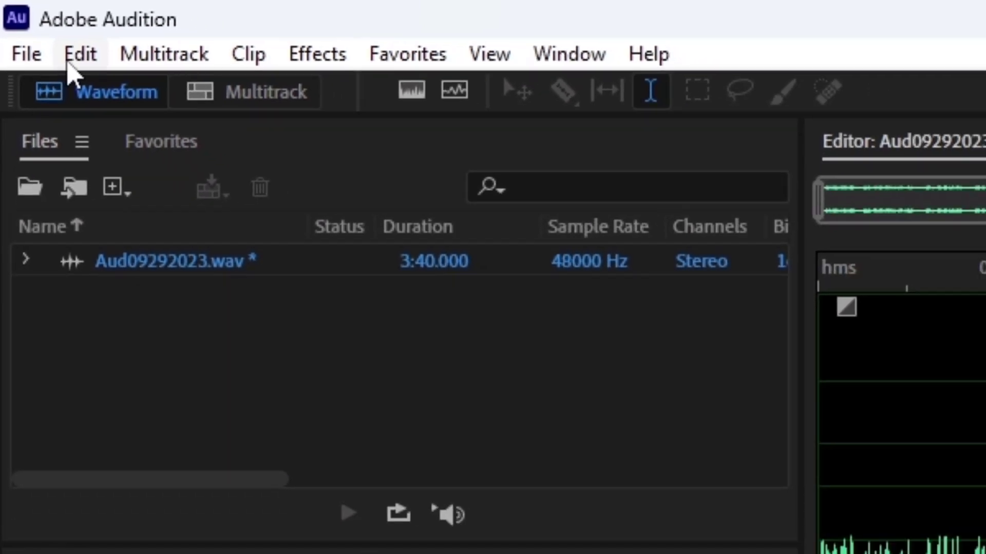
left_click(99, 66)
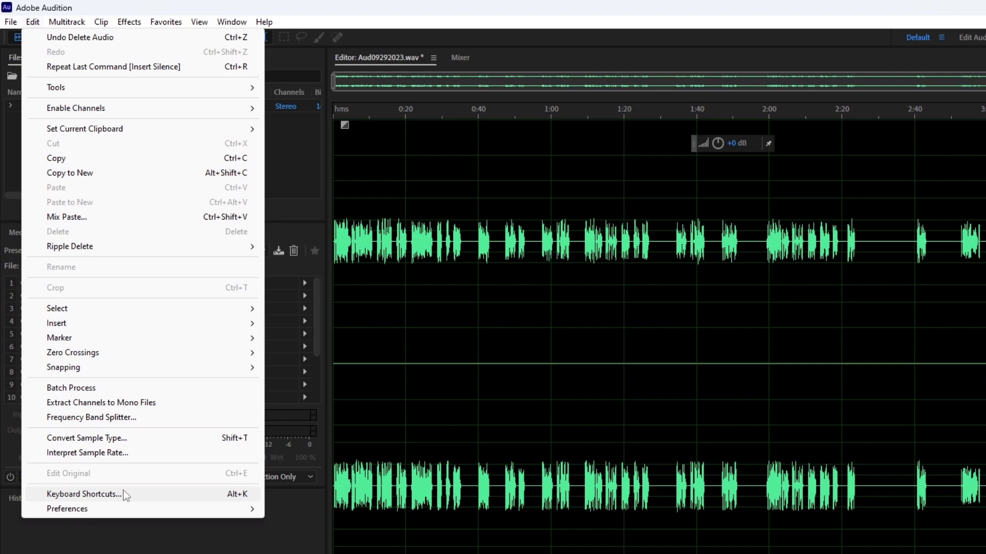
mouse_move(115, 530)
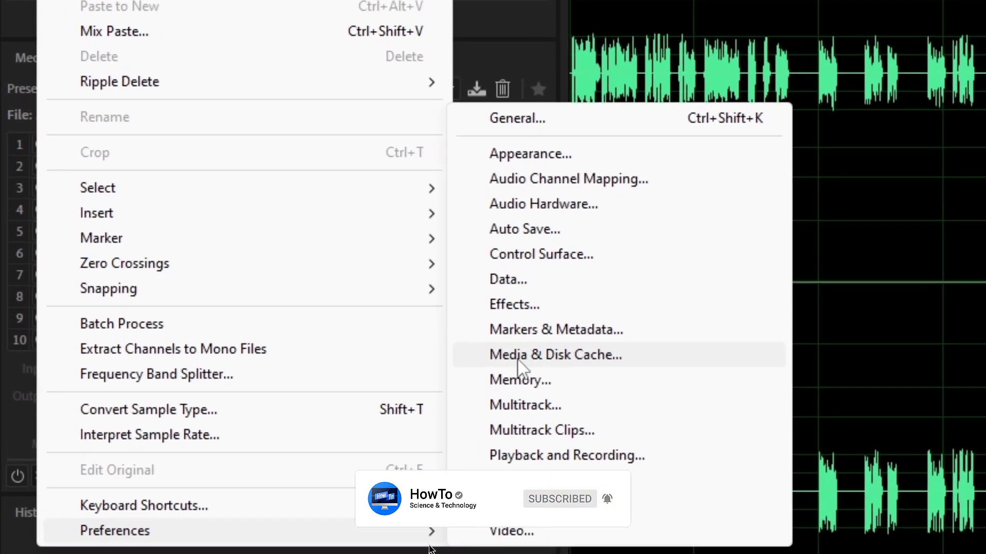
left_click(521, 362)
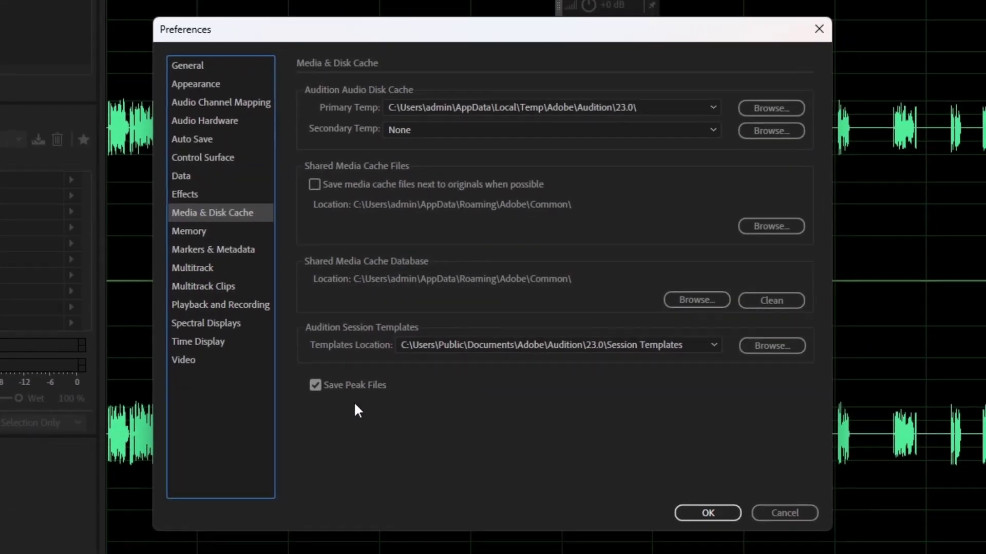
left_click(315, 385)
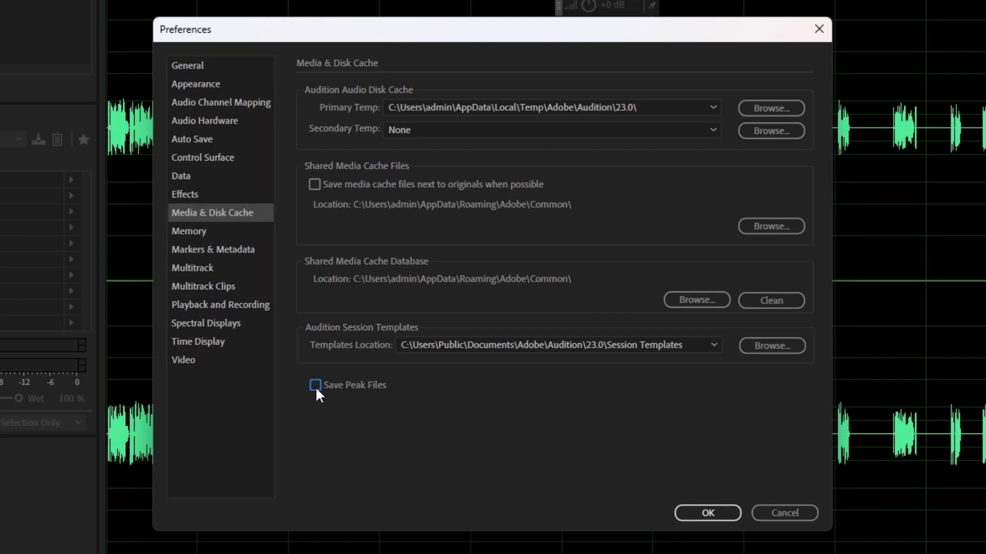
left_click(708, 512)
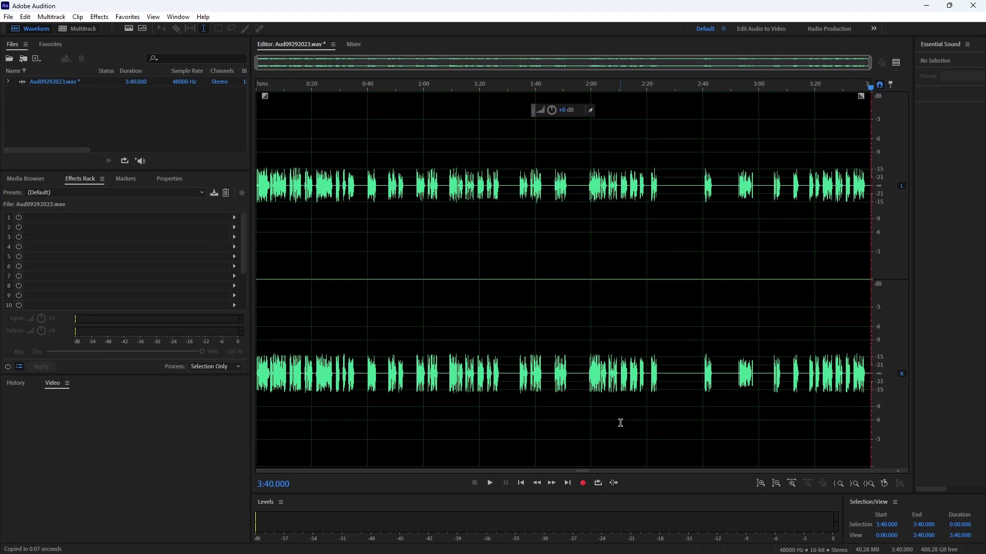
Re-export the recording as Aud09292023_01.wav into the Music folder
left_click(9, 16)
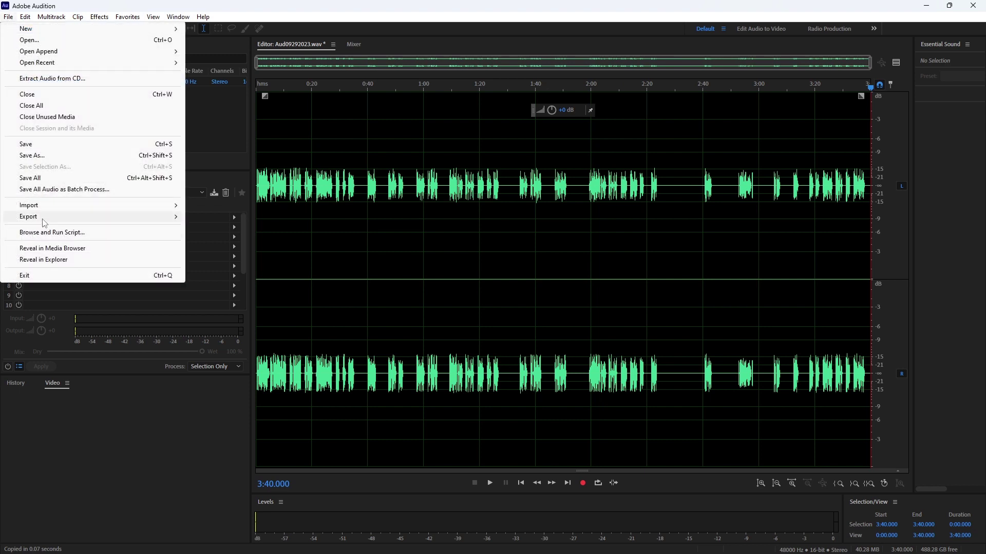
mouse_move(28, 217)
left_click(221, 221)
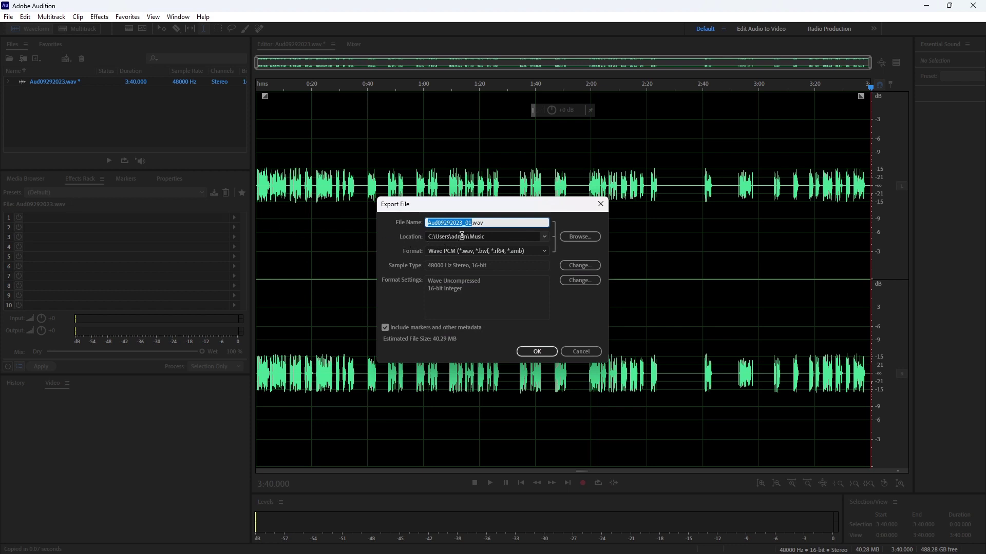
left_click(538, 352)
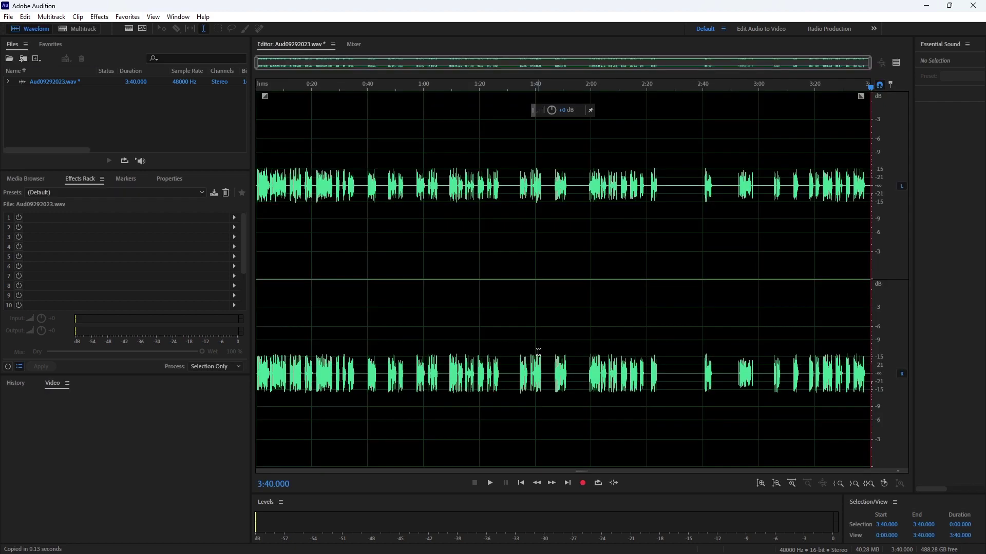
Minimize Audition to check the Music folder for PKF files
left_click(924, 7)
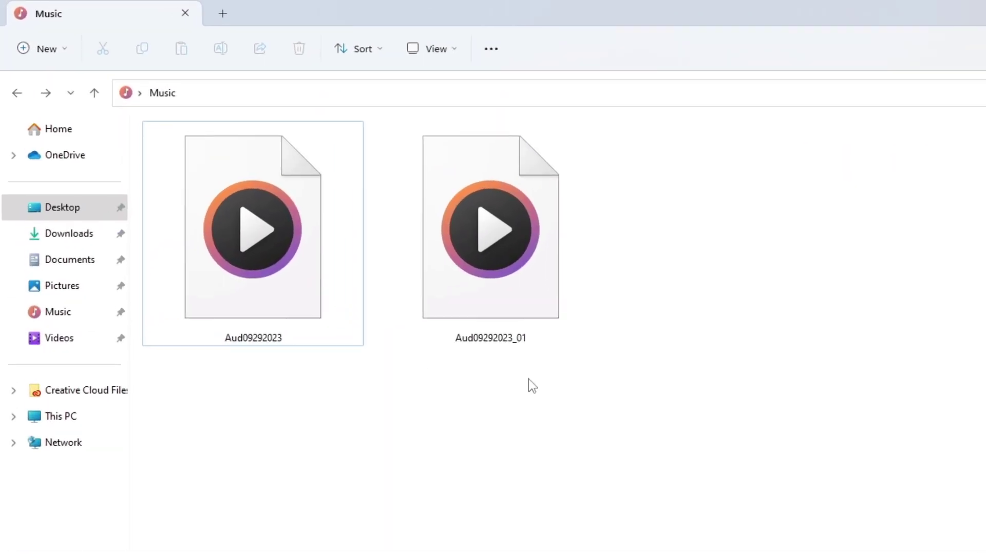